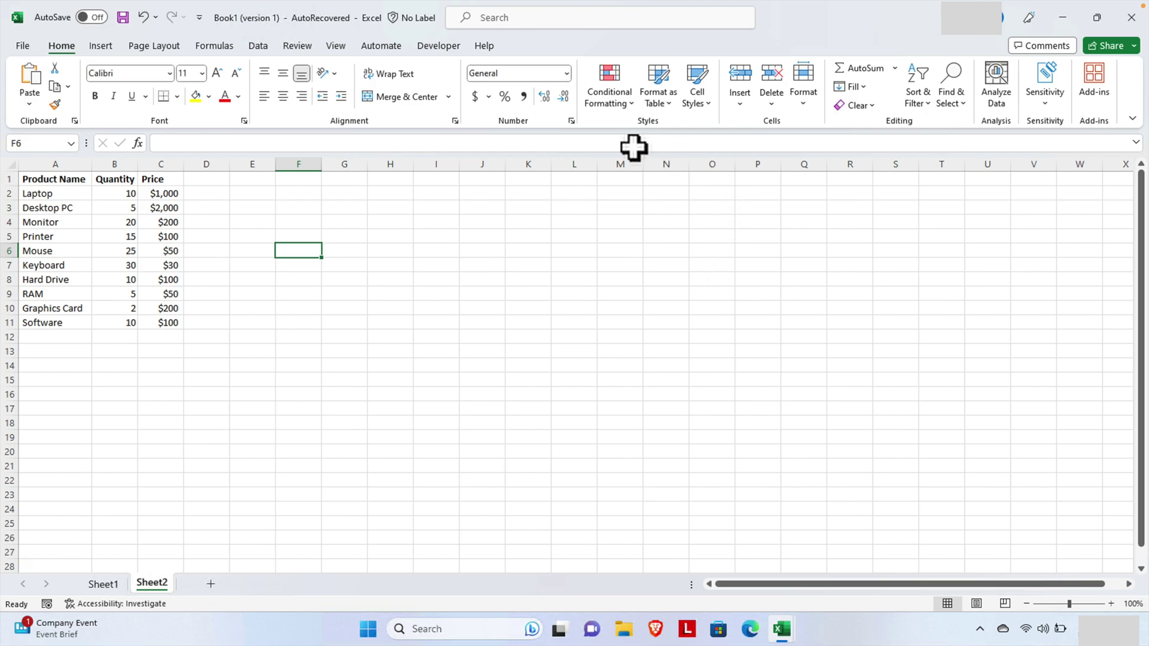
# - After checking the Laptop price in column C, enter =VALUE(C2) in D2, showing 1000
pyautogui.click(168, 194)
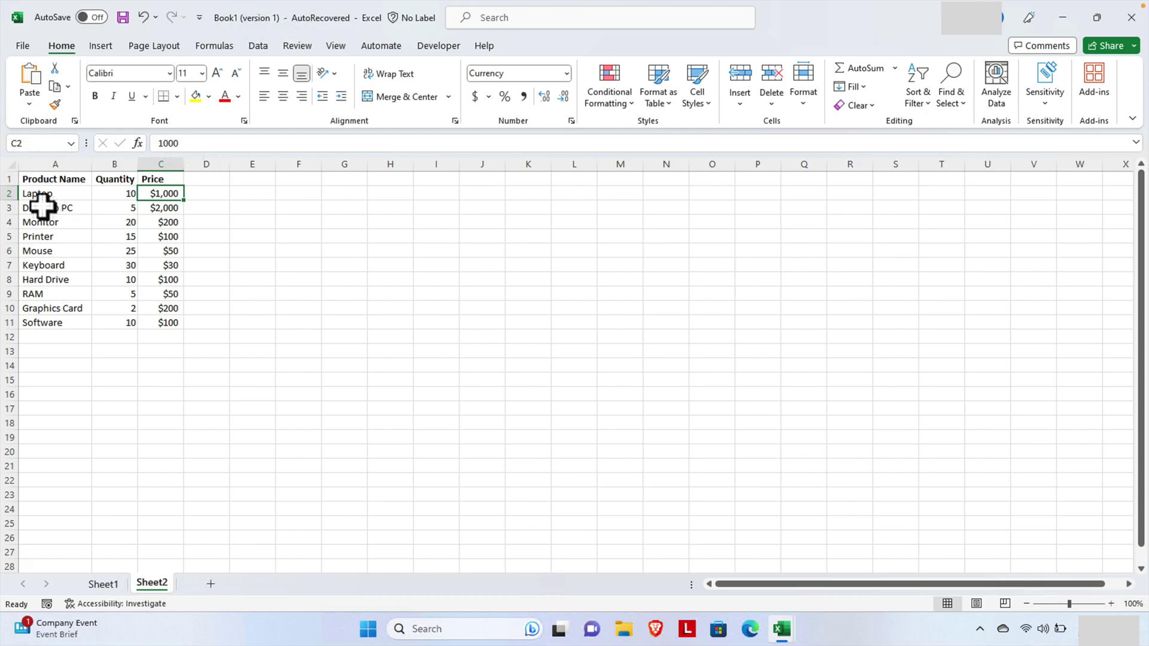
pyautogui.click(169, 164)
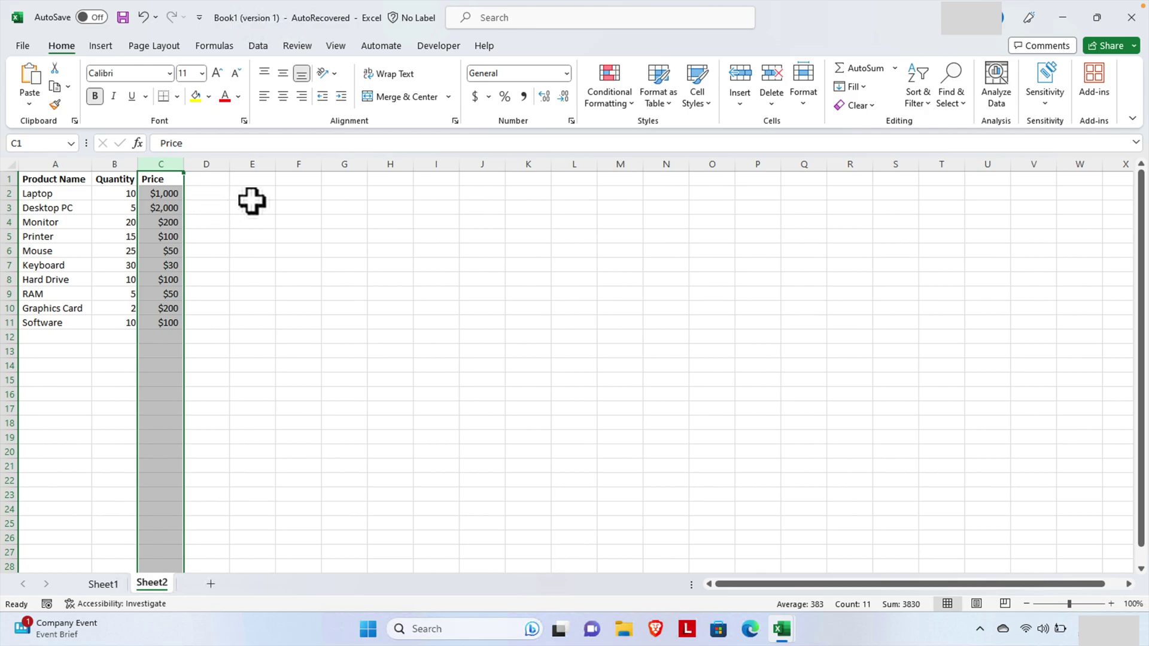
pyautogui.click(210, 194)
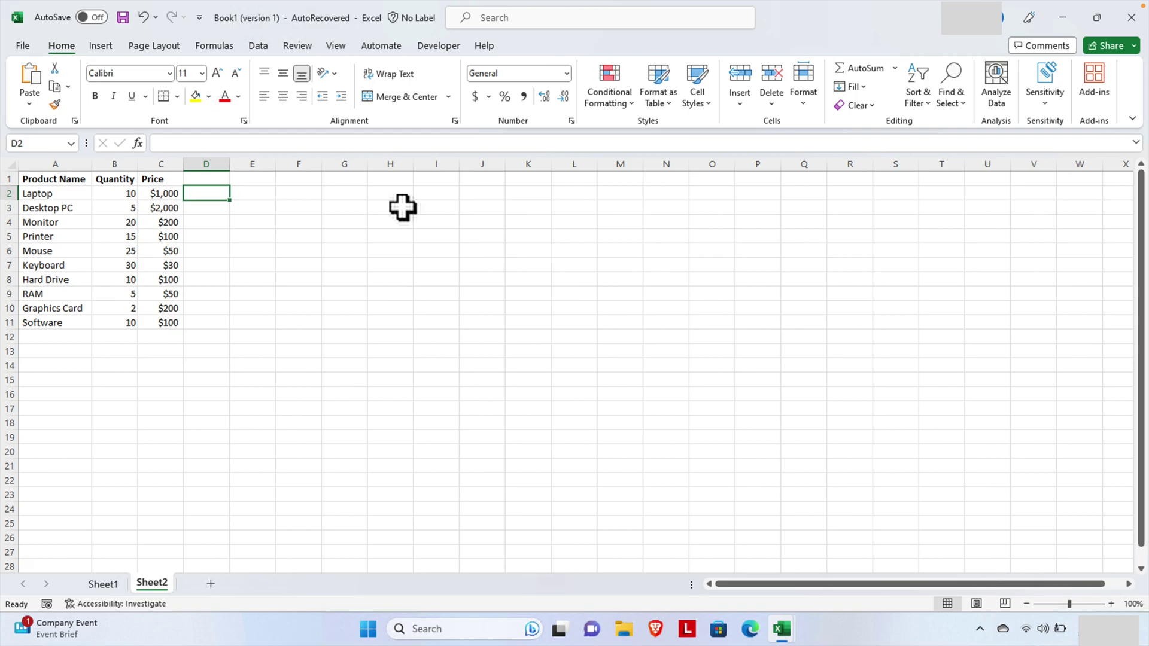
pyautogui.write('=')
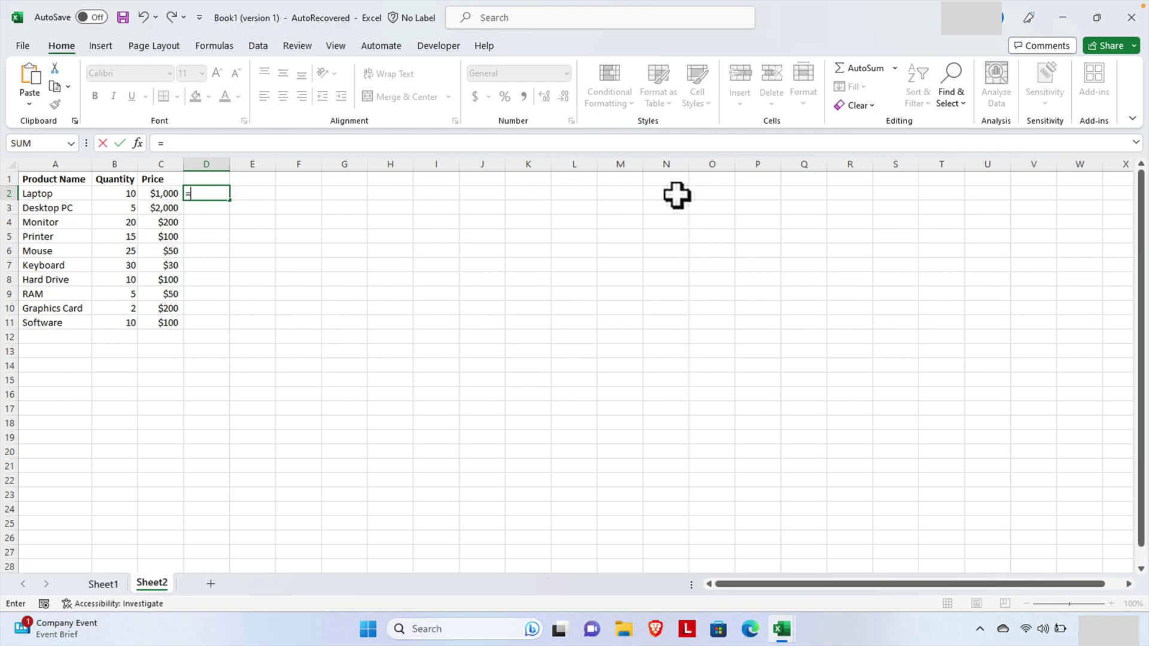
pyautogui.write('va')
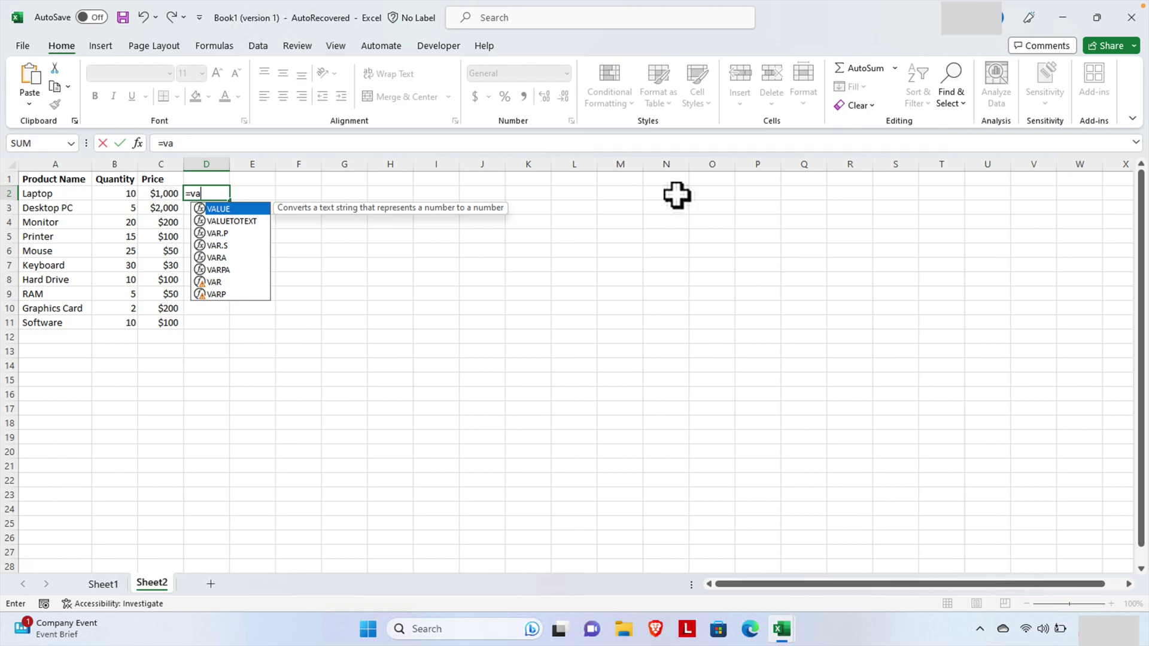
pyautogui.press('Tab')
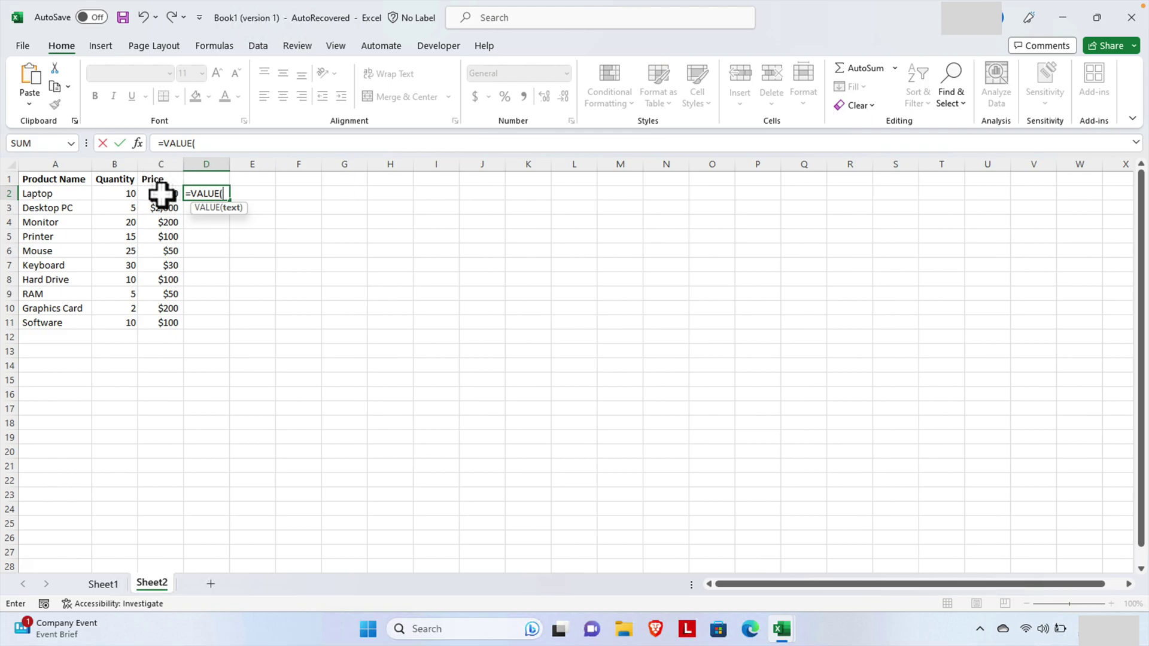
pyautogui.click(179, 197)
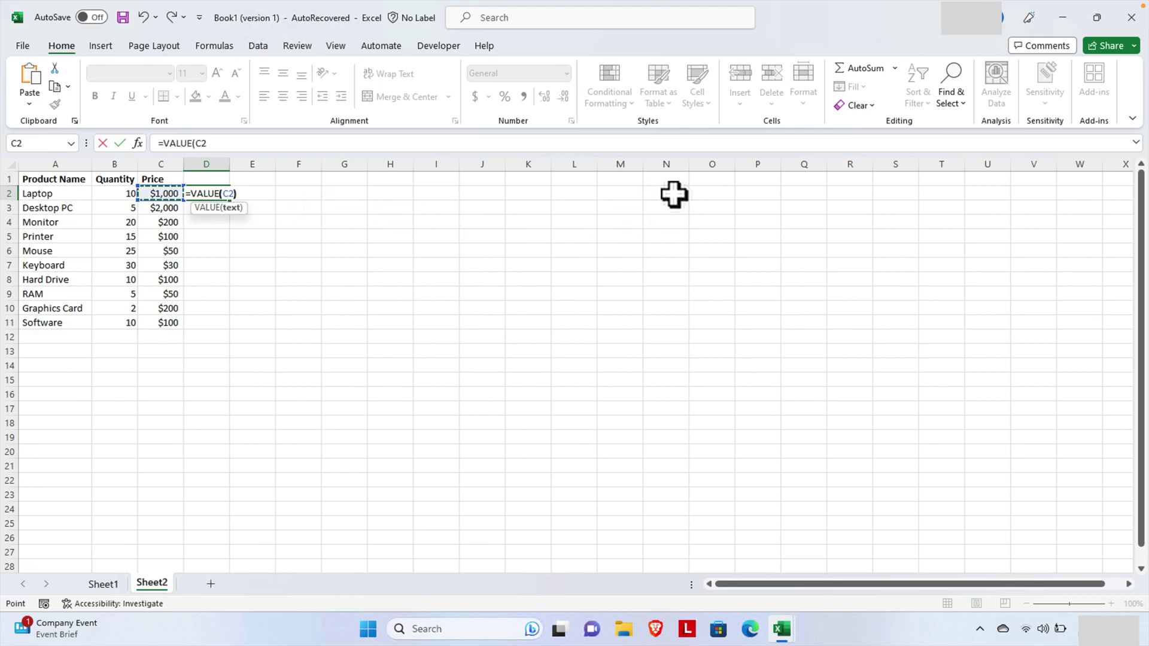
pyautogui.write(')')
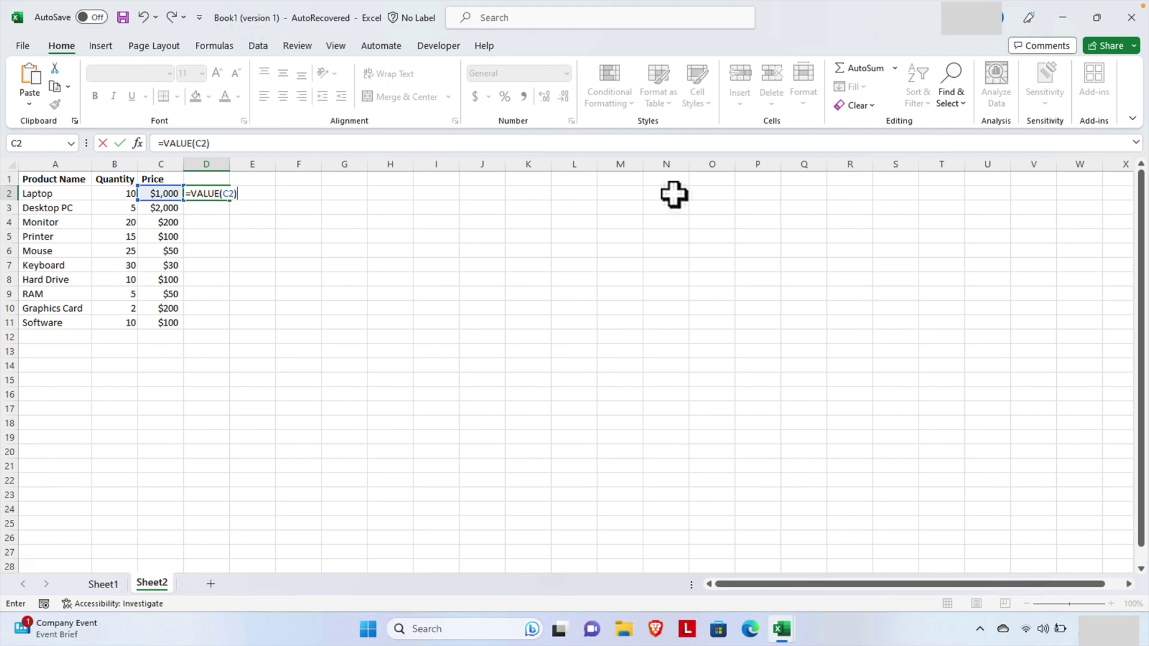
pyautogui.press('Return')
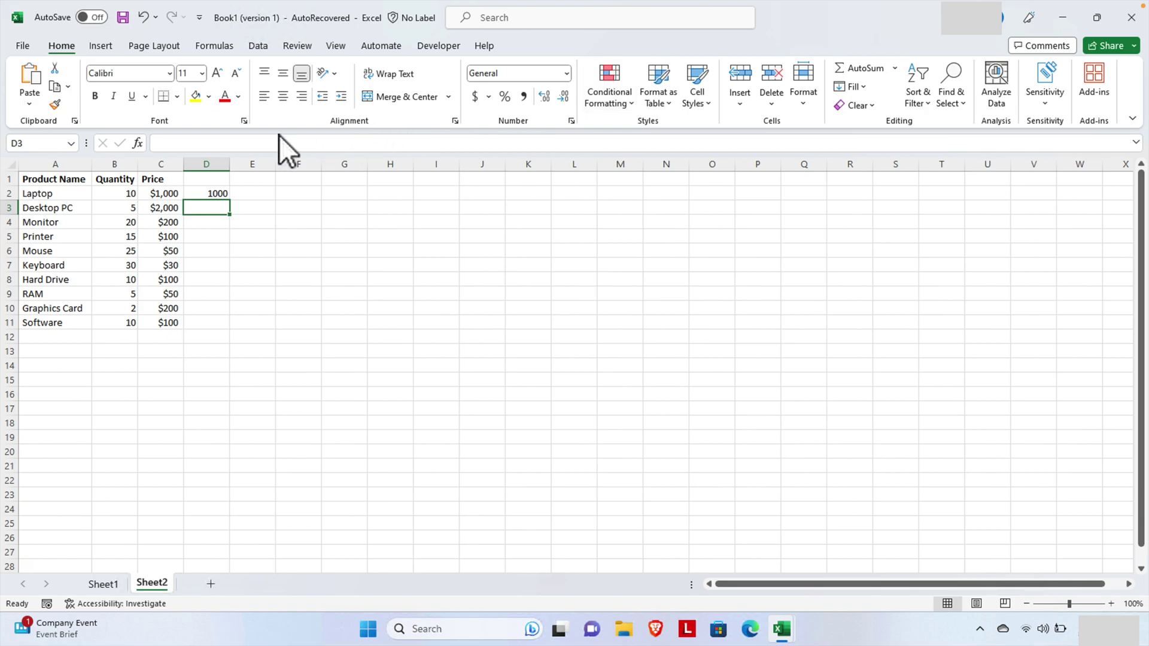
# - Fill the D2 VALUE formula down to row 11, through the Software row
pyautogui.click(213, 195)
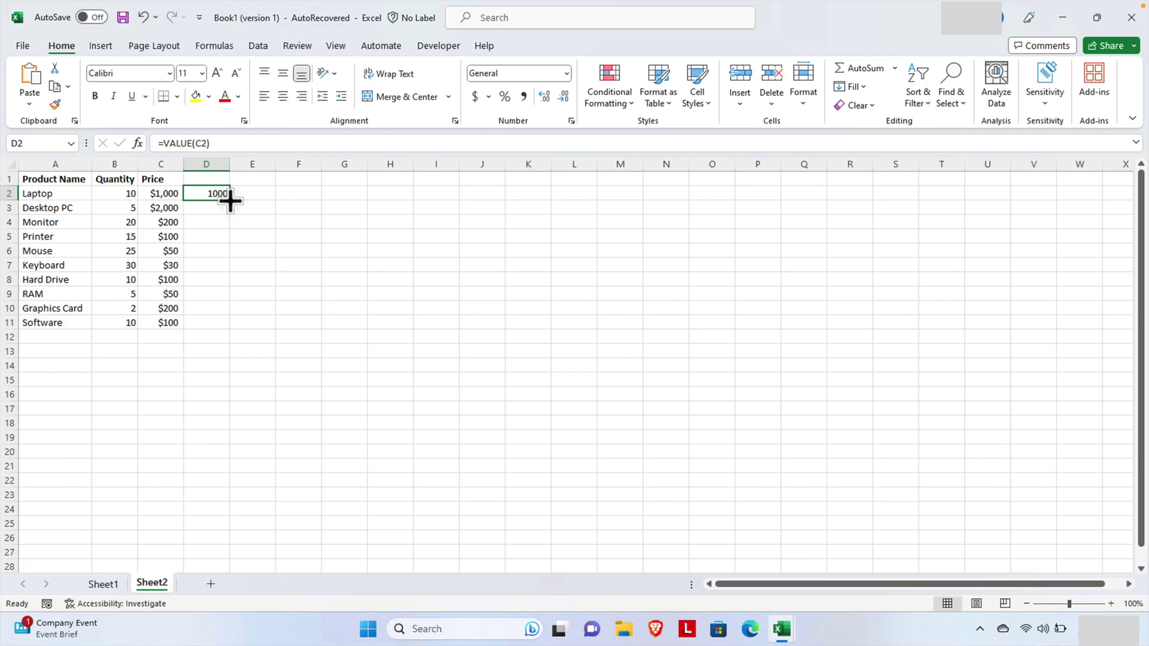
pyautogui.moveTo(229, 201)
pyautogui.mouseDown()
pyautogui.moveTo(222, 352)
pyautogui.moveTo(223, 335)
pyautogui.mouseUp()
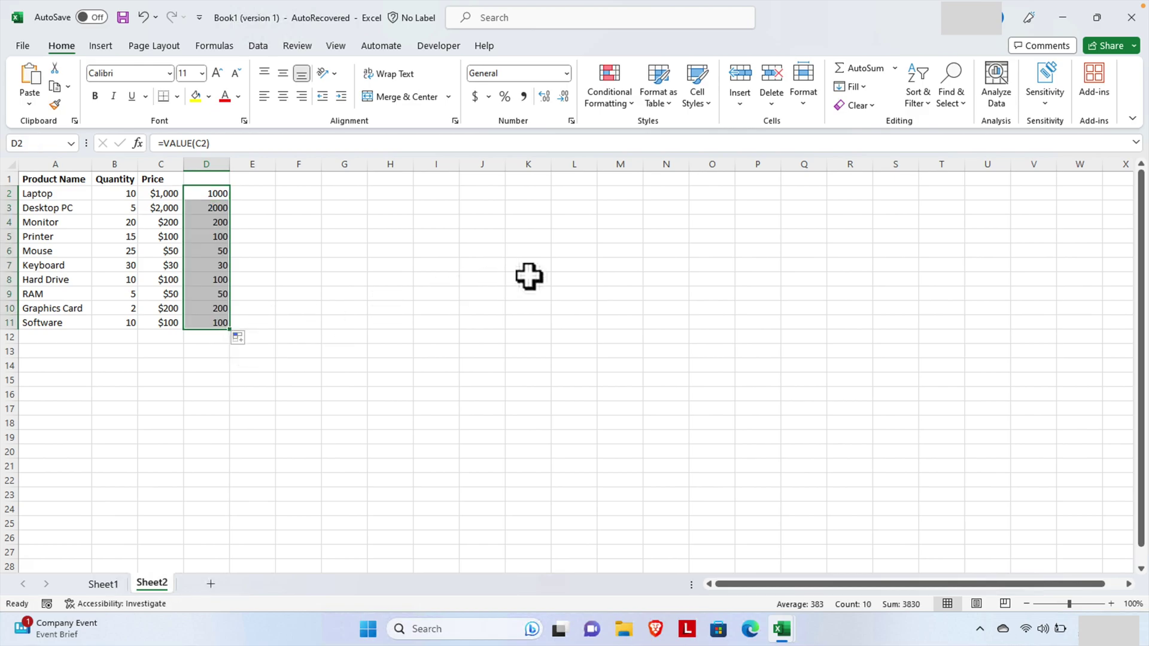
pyautogui.click(210, 181)
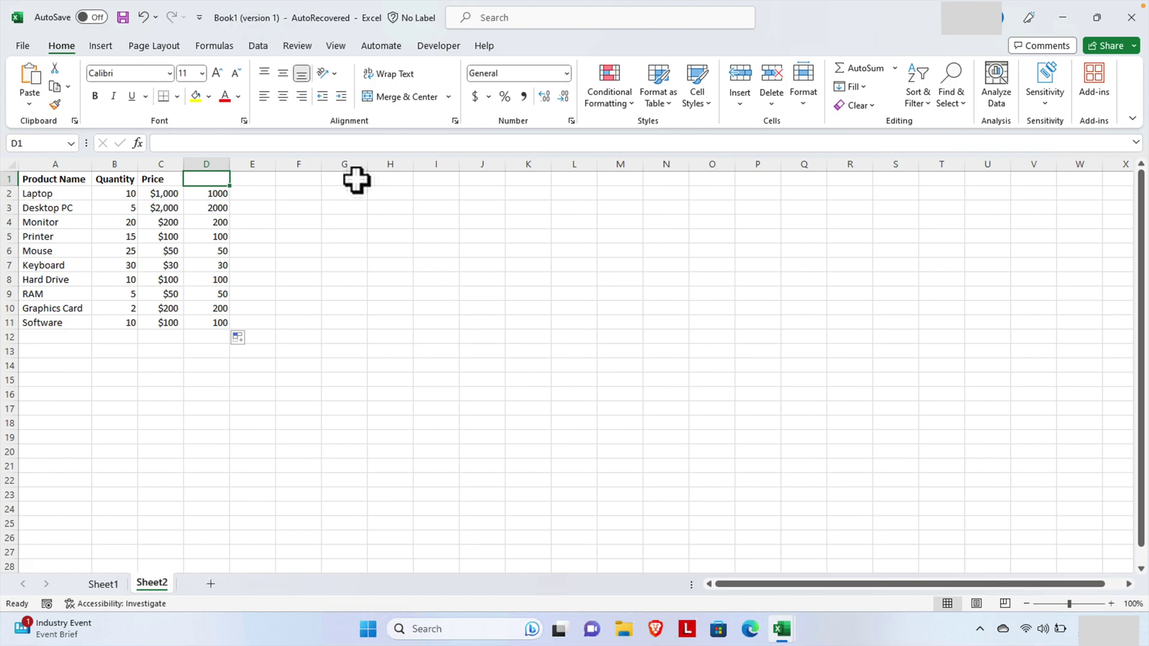
pyautogui.write('Pric')
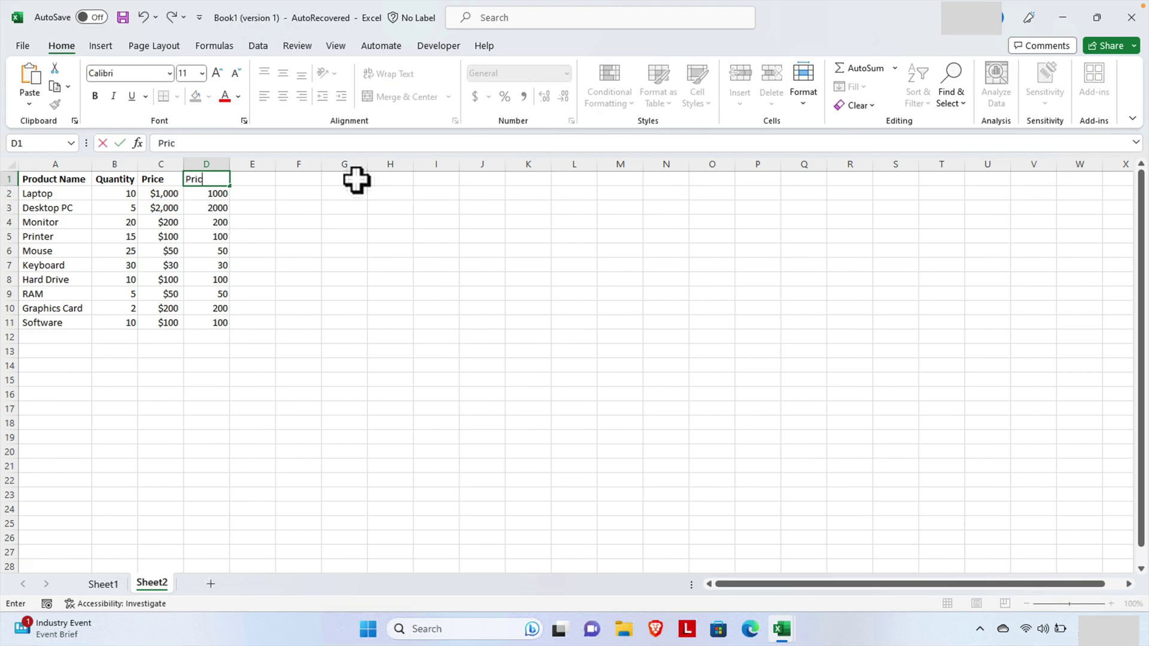
pyautogui.write('e')
# - Enter 'Price' in D1, then edit the heading to 'Price (without $ Sign)'
pyautogui.press('Return')
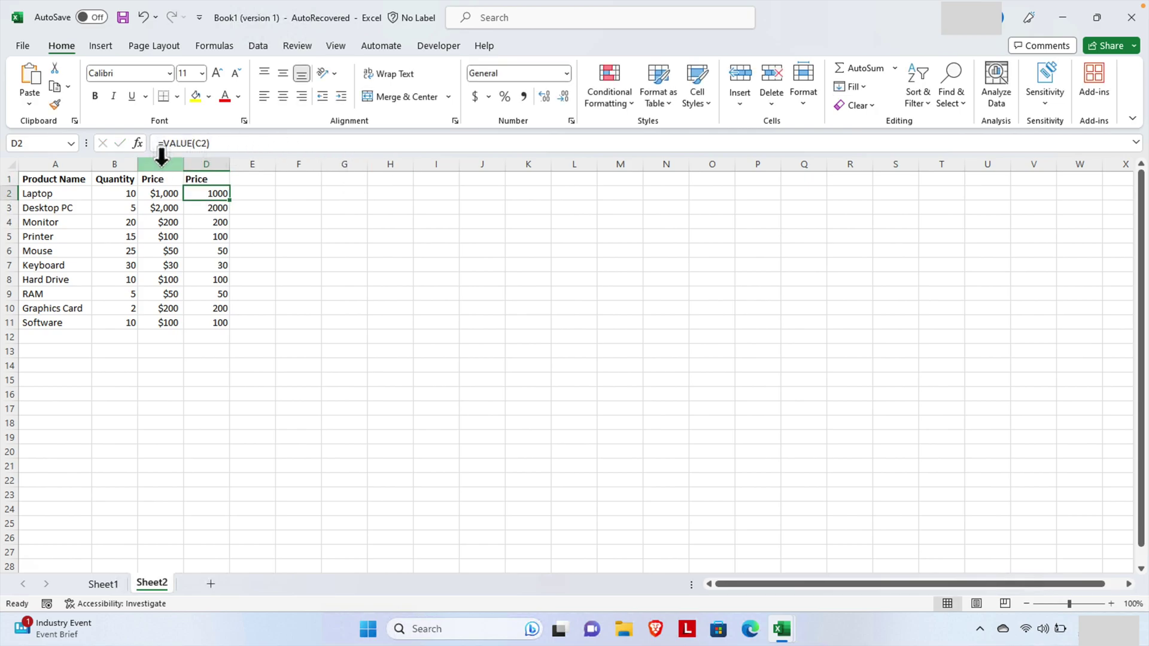
pyautogui.click(575, 321)
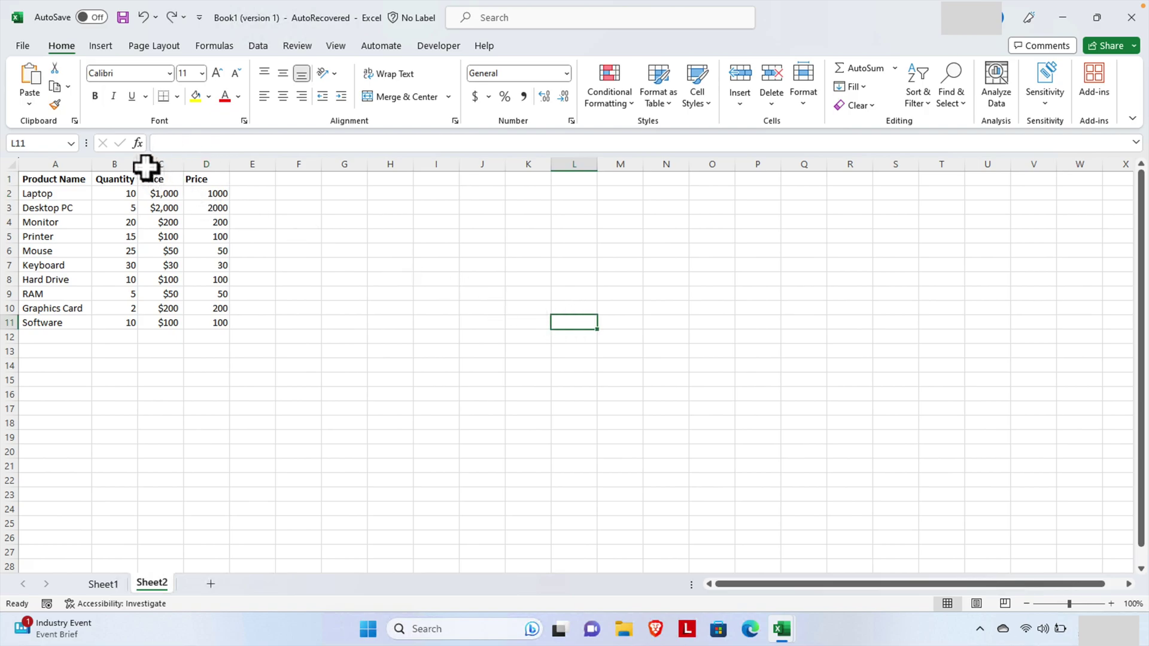
pyautogui.click(222, 179)
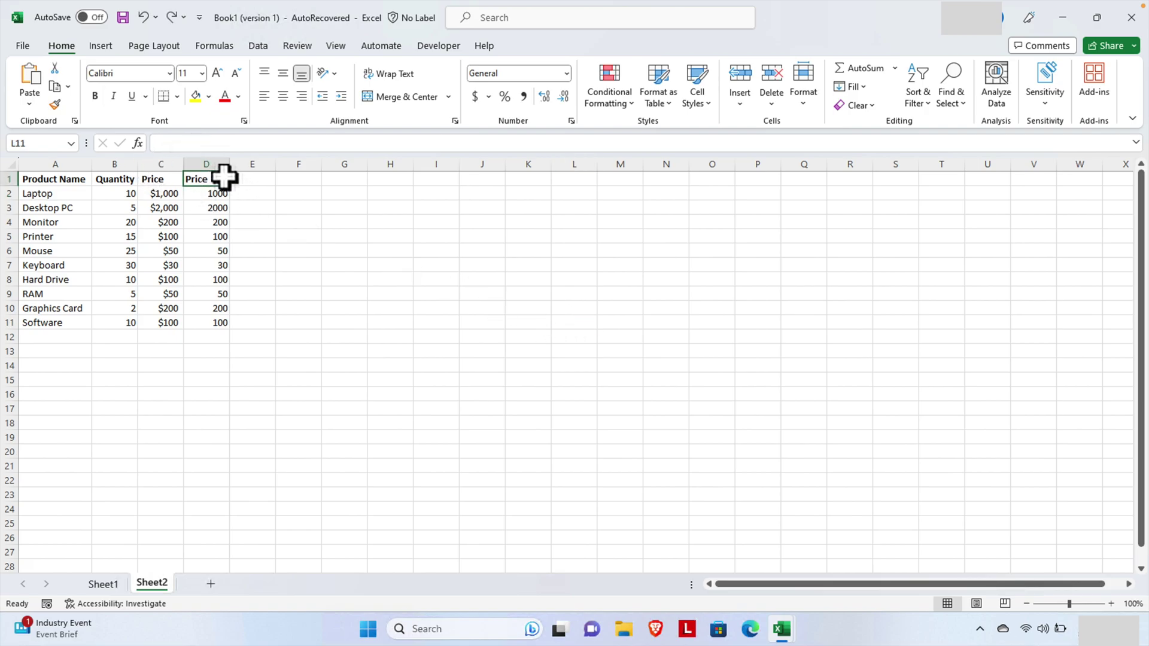
pyautogui.click(222, 144)
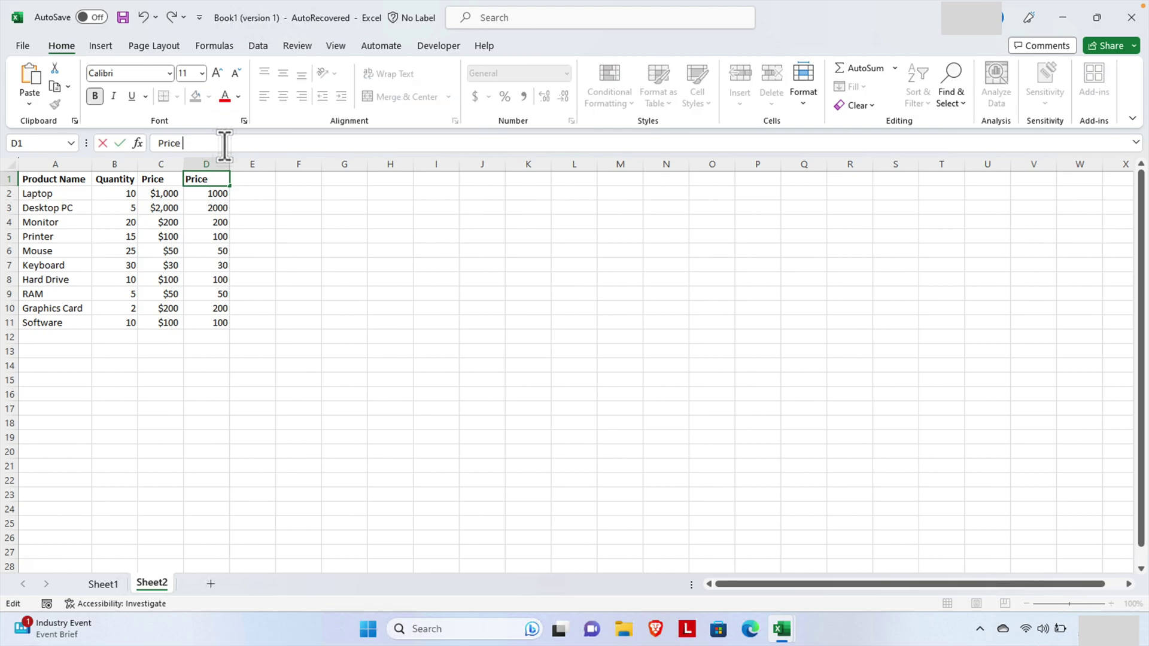
pyautogui.write('()')
pyautogui.press('Left')
pyautogui.write('wit')
pyautogui.write('hout')
pyautogui.press('Right')
pyautogui.write('$')
pyautogui.write(' Sig')
pyautogui.write('n')
pyautogui.press('Return')
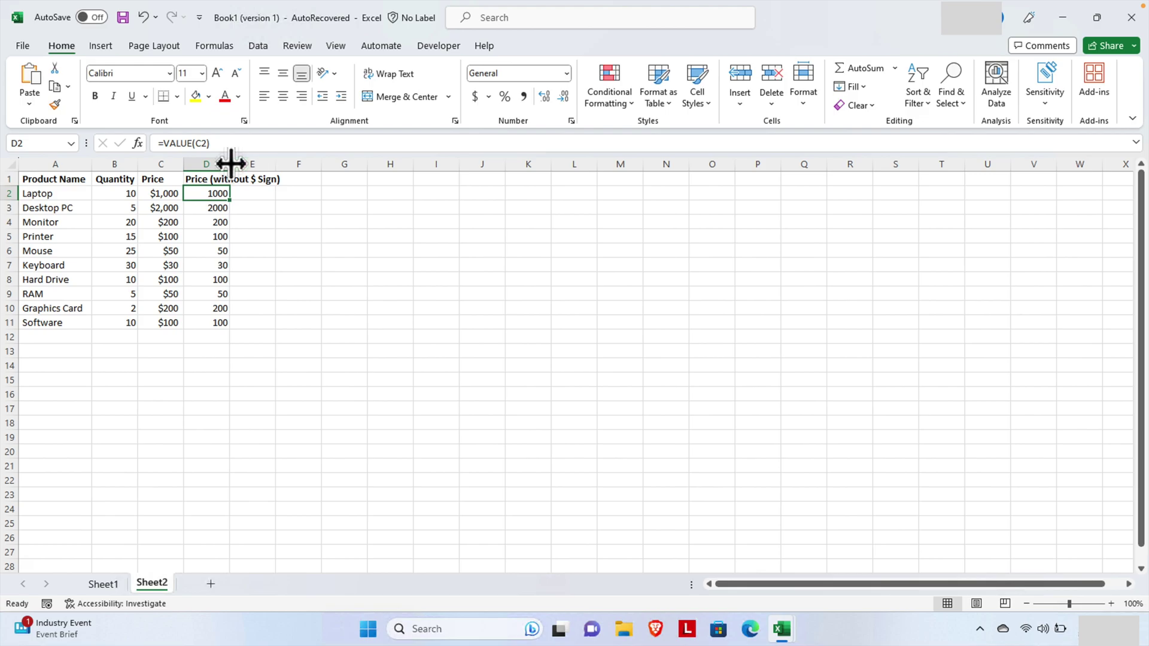
pyautogui.click(395, 253)
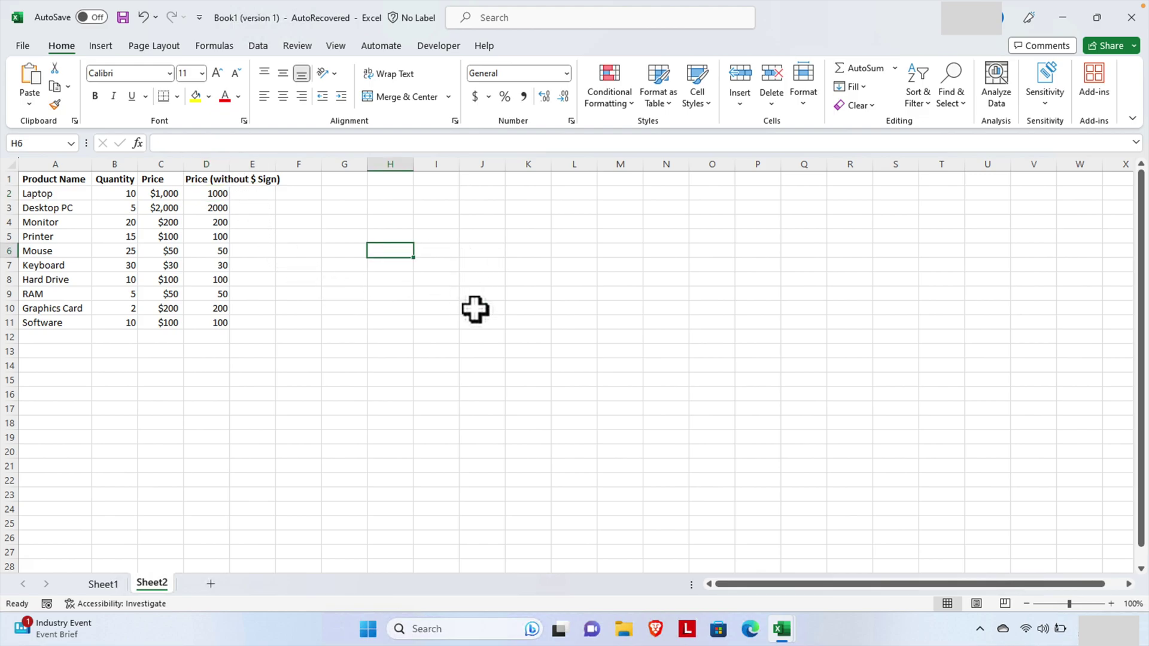